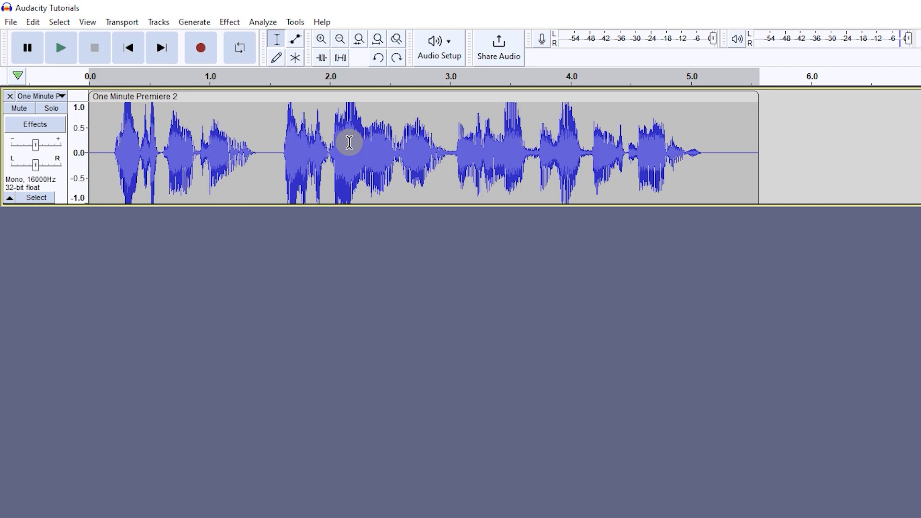
- Apply Clip Fix at 95% threshold and -9 dB to the whole recording, previewing before and after
{"action": "key", "text": "space"}
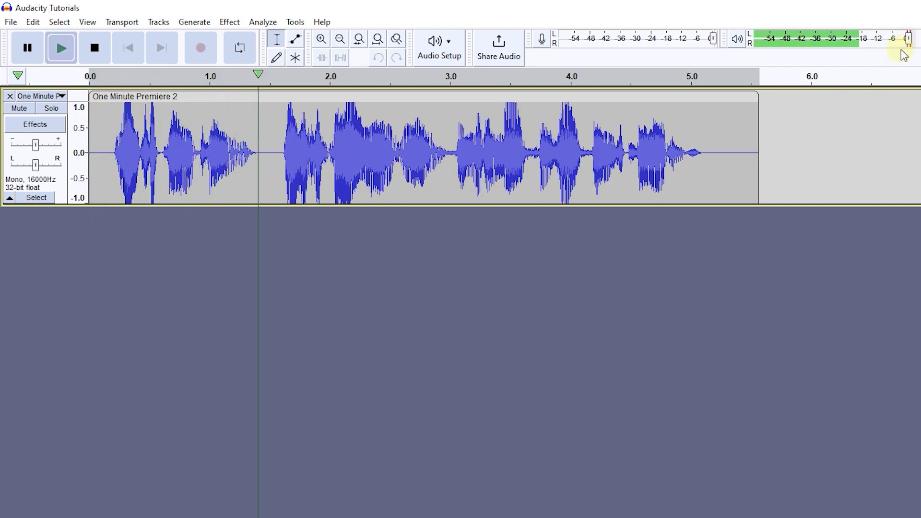
{"action": "key", "text": "space"}
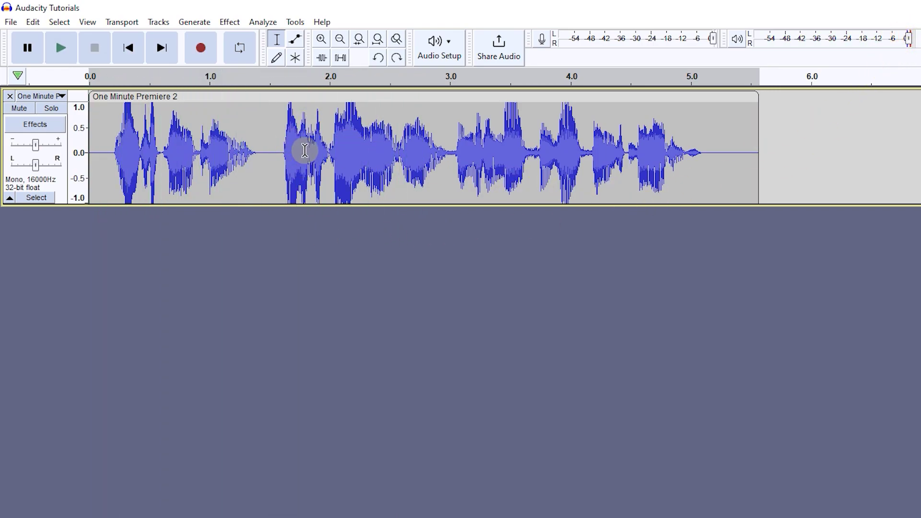
{"action": "key", "text": "ctrl+a"}
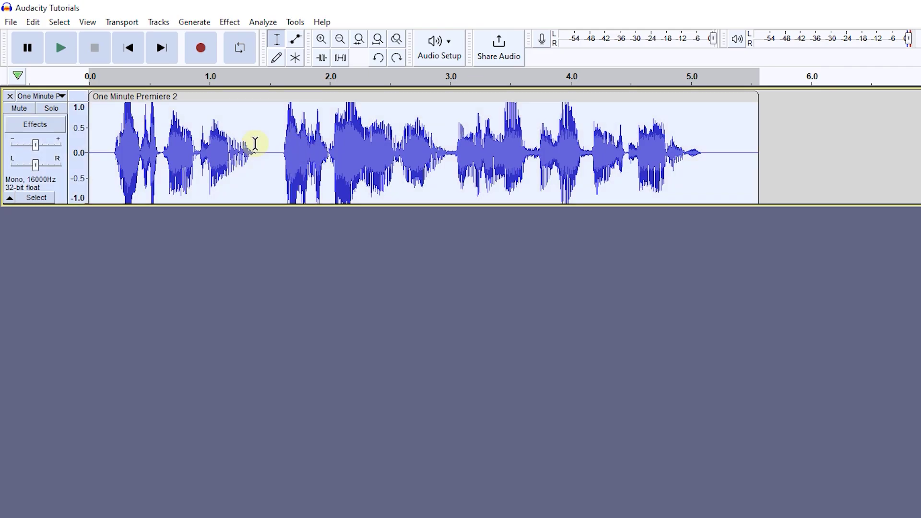
{"action": "left_click", "coordinate": [230, 22]}
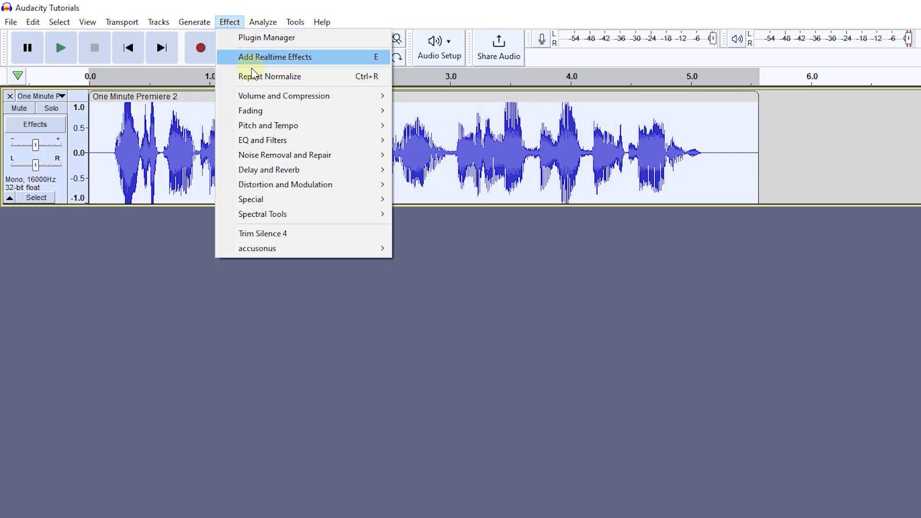
{"action": "mouse_move", "coordinate": [302, 155]}
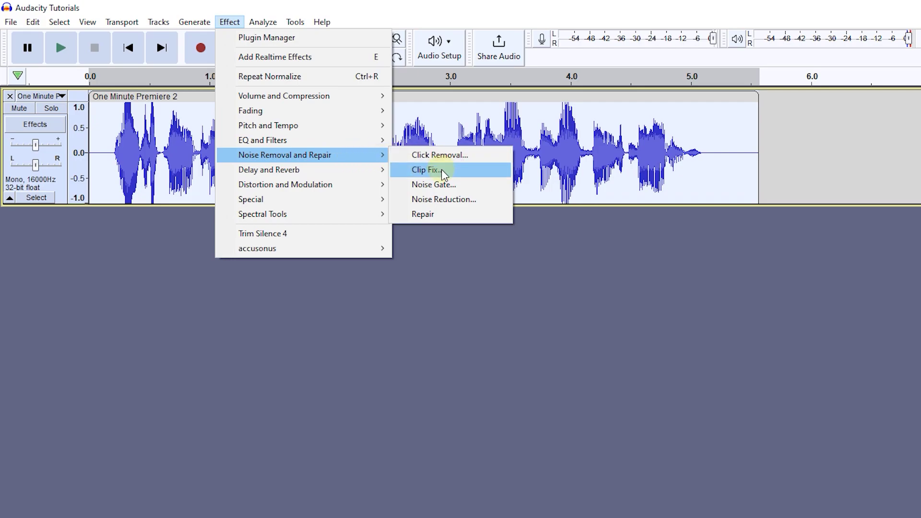
{"action": "left_click", "coordinate": [444, 171]}
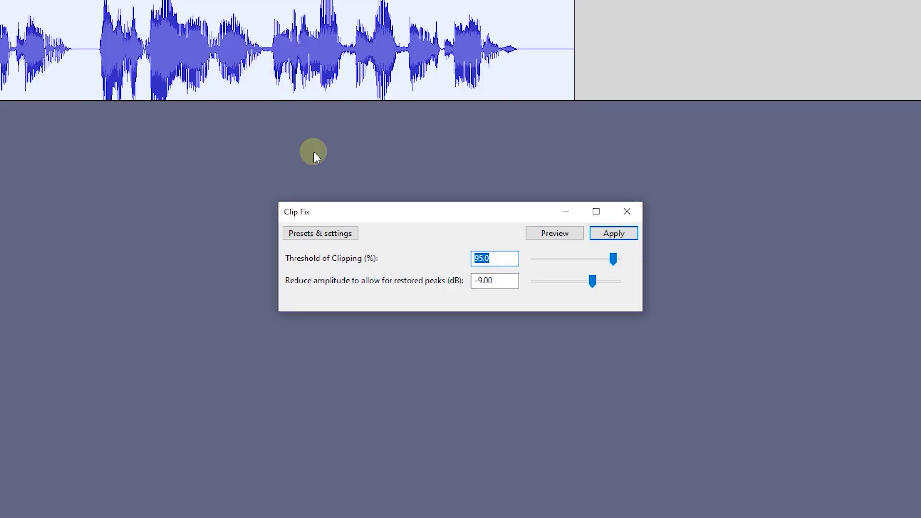
{"action": "left_click", "coordinate": [614, 233]}
{"action": "key", "text": "space"}
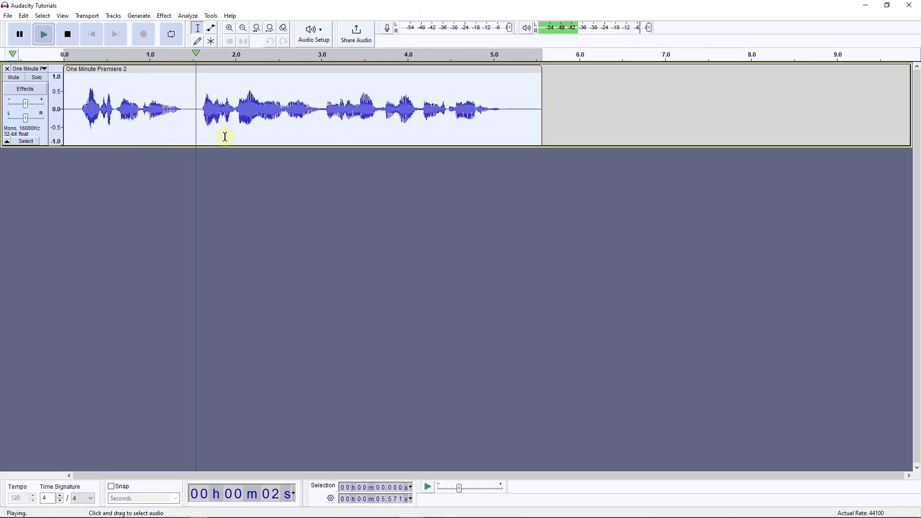
{"action": "key", "text": "space"}
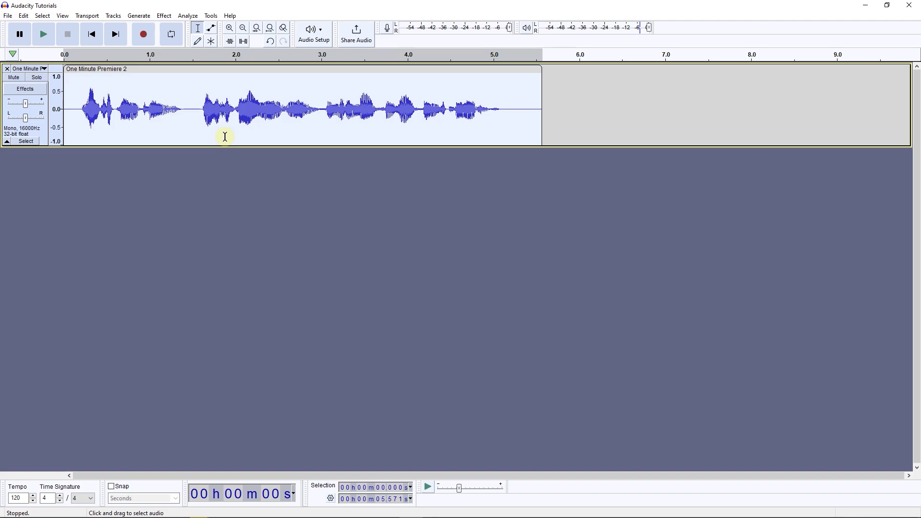
- Normalize the repaired recording to a -3.0 dB peak amplitude and play it back
{"action": "left_click", "coordinate": [164, 20]}
{"action": "mouse_move", "coordinate": [202, 68]}
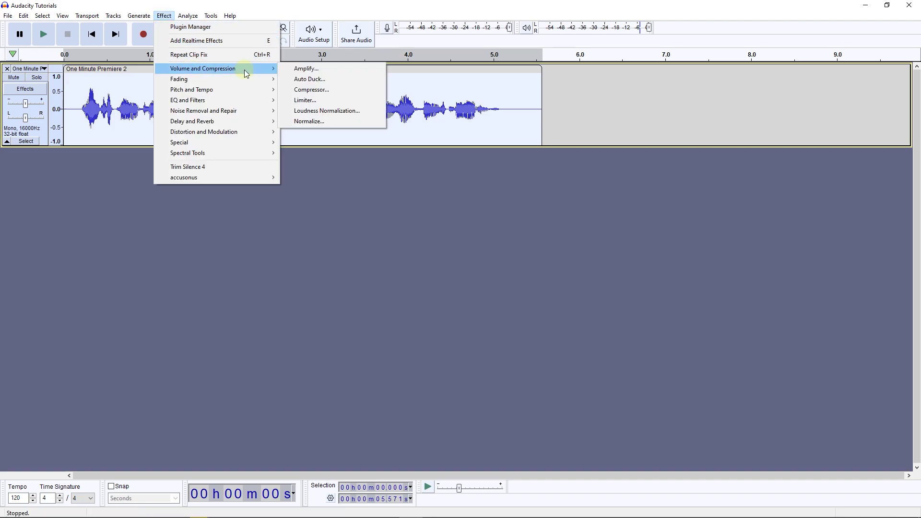
{"action": "left_click", "coordinate": [324, 122]}
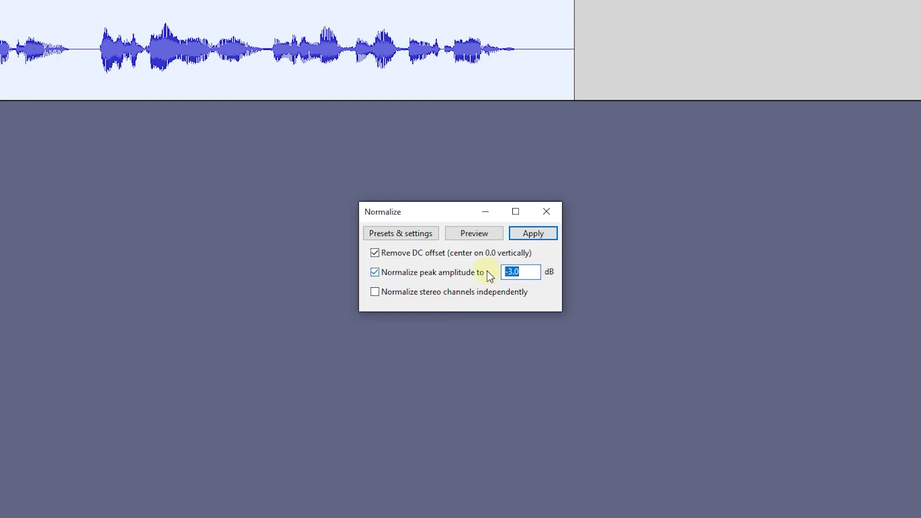
{"action": "left_click", "coordinate": [533, 233]}
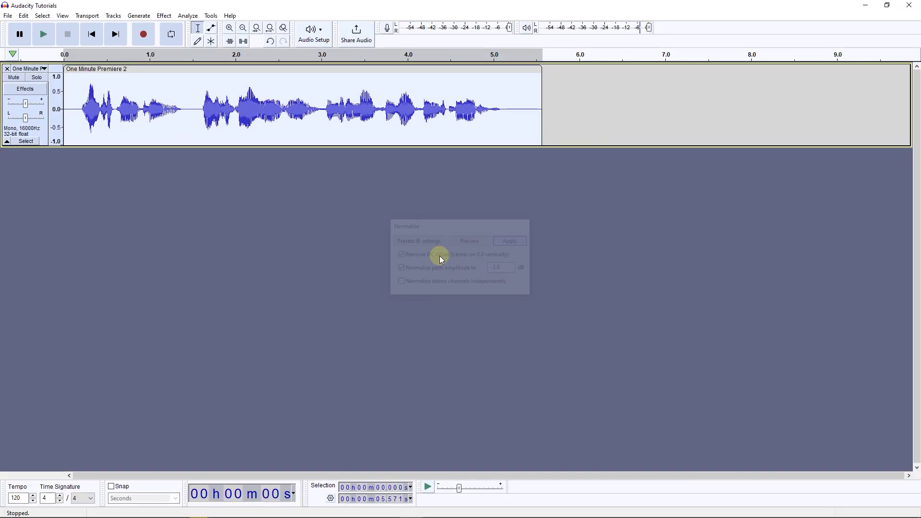
{"action": "key", "text": "space"}
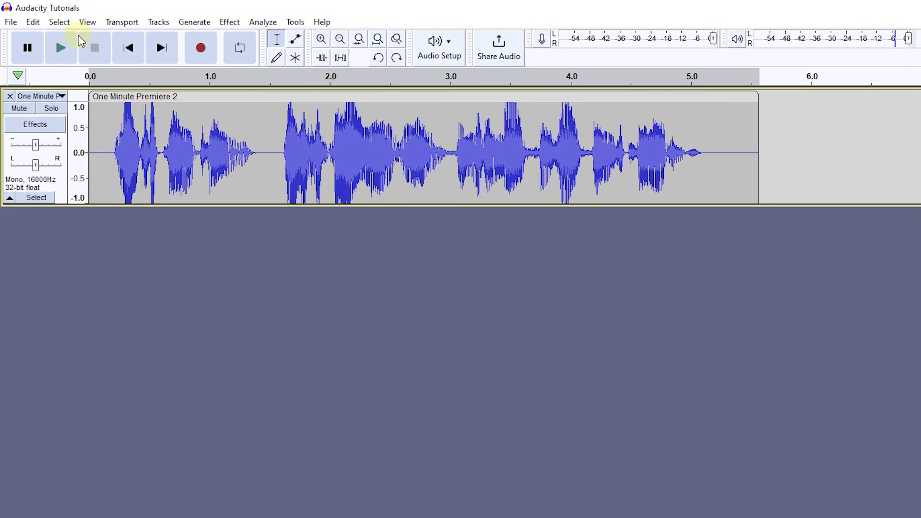
- Turn on Show Clipping in Waveform, then select all of the audio in the track
{"action": "left_click", "coordinate": [62, 16]}
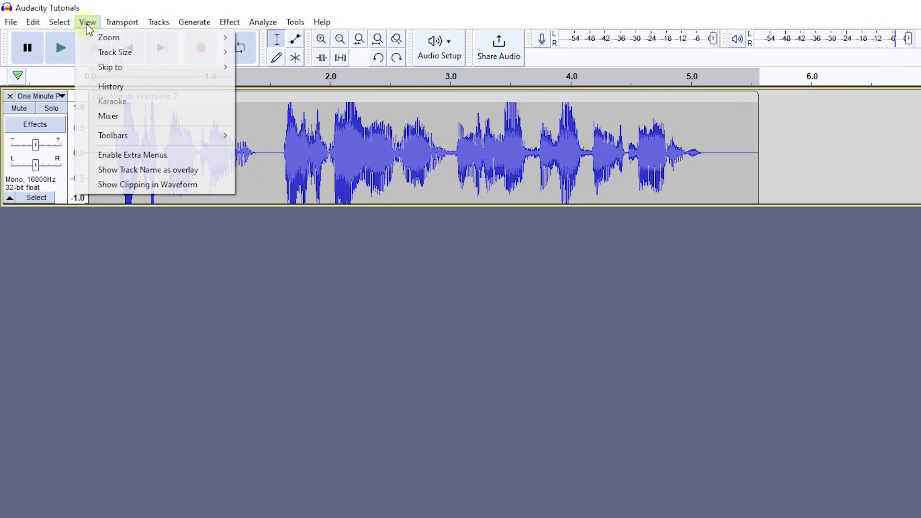
{"action": "left_click", "coordinate": [155, 187]}
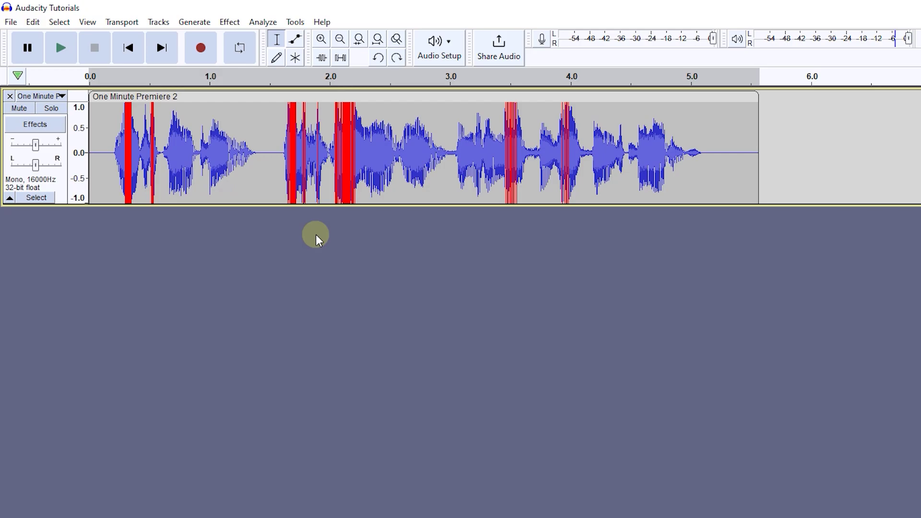
{"action": "left_click", "coordinate": [247, 134]}
{"action": "key", "text": "ctrl+a"}
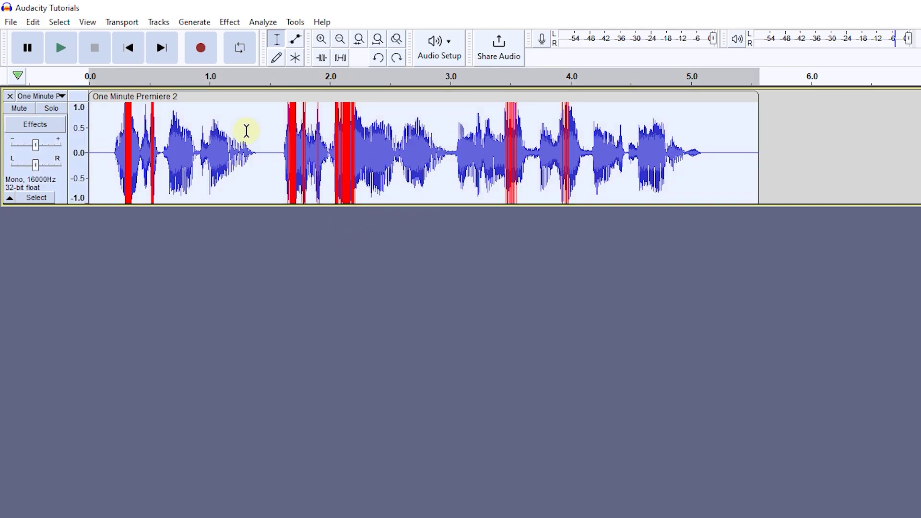
- Apply a Soft Limit Limiter capped at -5 dB to the recording and play the result
{"action": "left_click", "coordinate": [232, 23]}
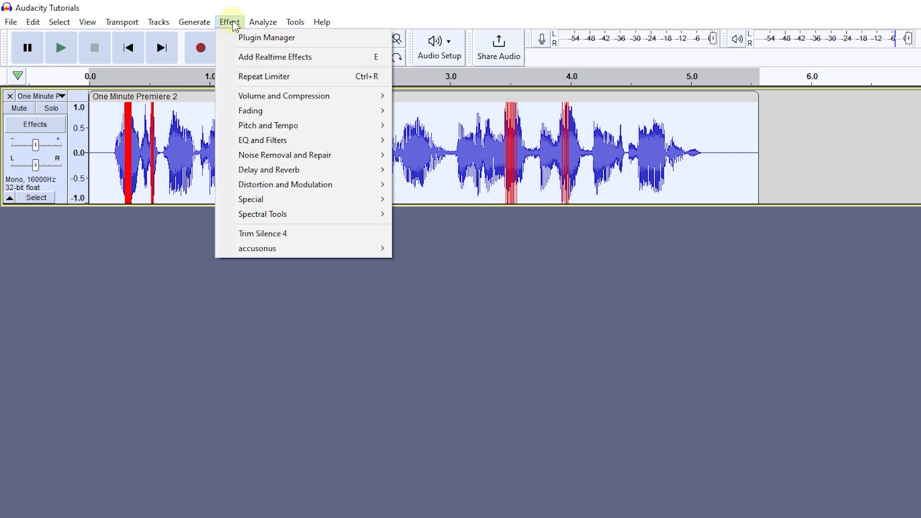
{"action": "mouse_move", "coordinate": [285, 96]}
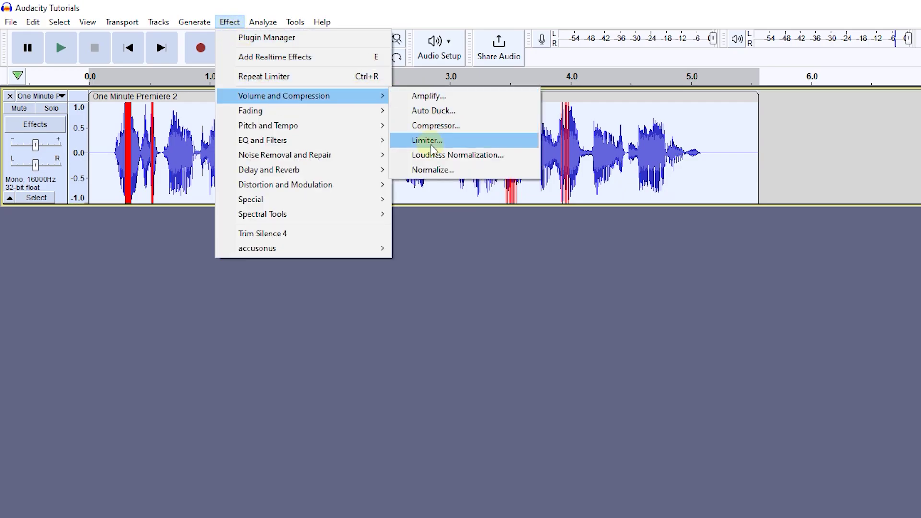
{"action": "left_click", "coordinate": [433, 144]}
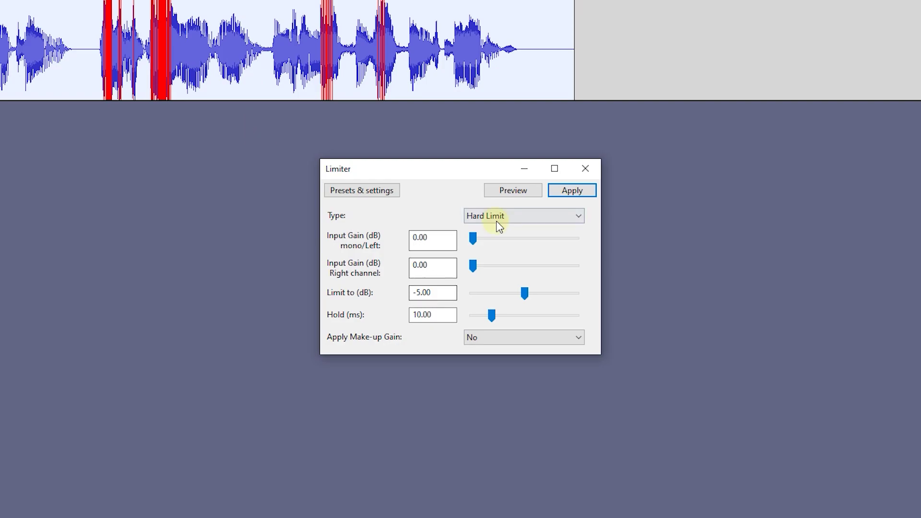
{"action": "left_click", "coordinate": [497, 217]}
{"action": "left_click", "coordinate": [497, 230]}
{"action": "left_click", "coordinate": [578, 190]}
{"action": "key", "text": "space"}
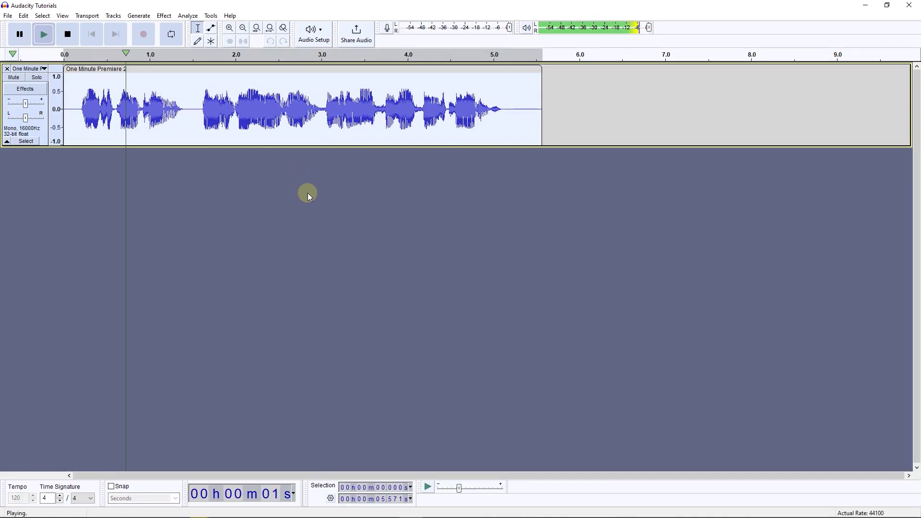